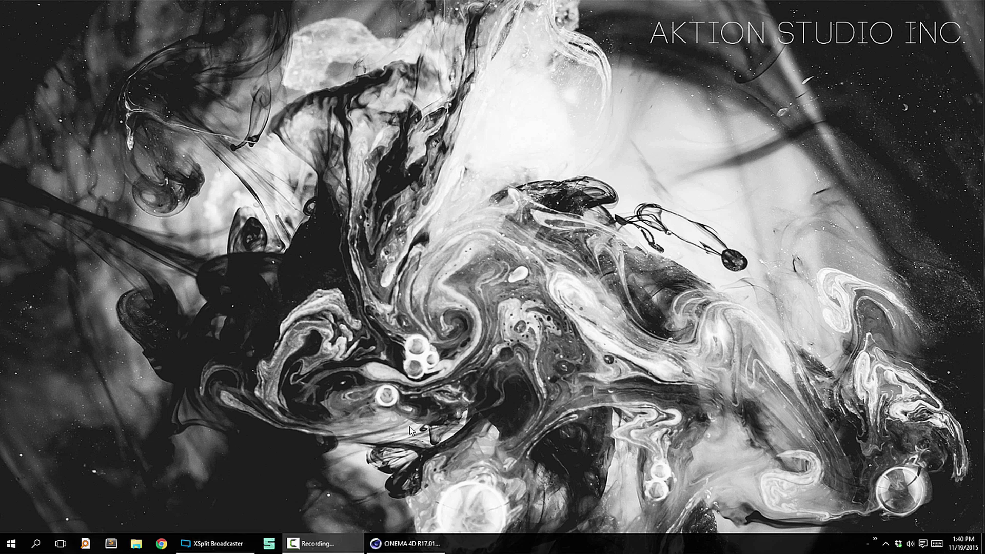
- Maximize Cinema 4D and drag the Shader.1 effector along Y to about −3552 cm
left_click(411, 543)
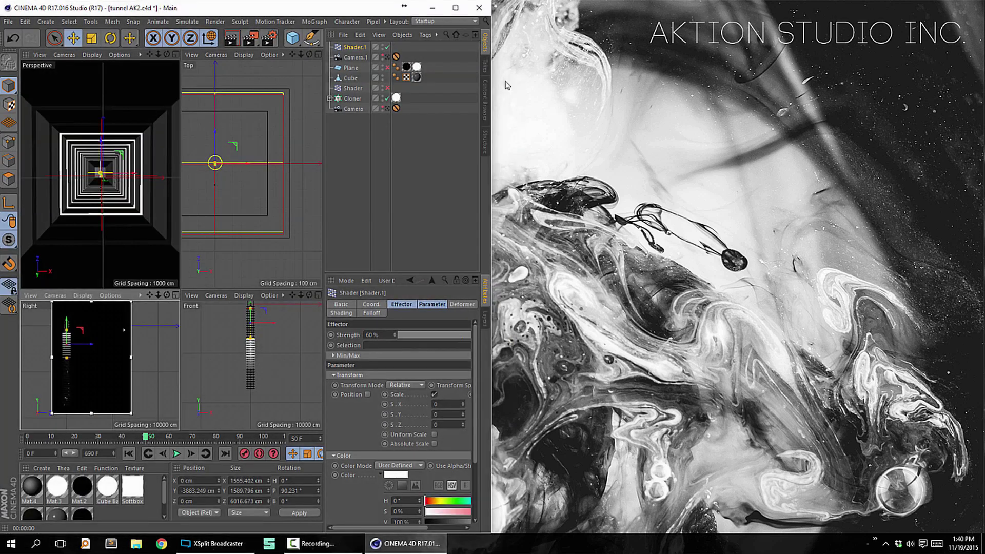
double_click(339, 13)
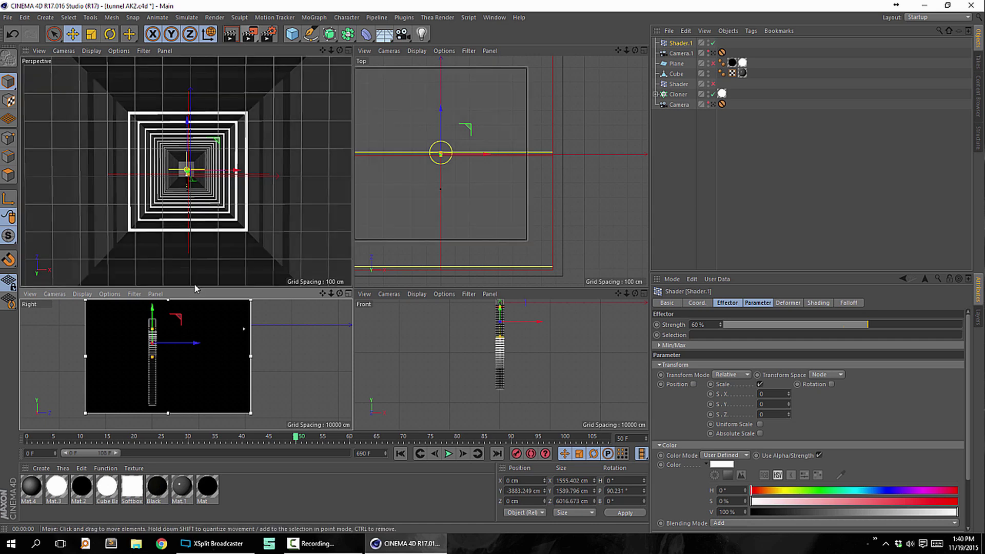
left_click_drag(153, 318, 158, 306)
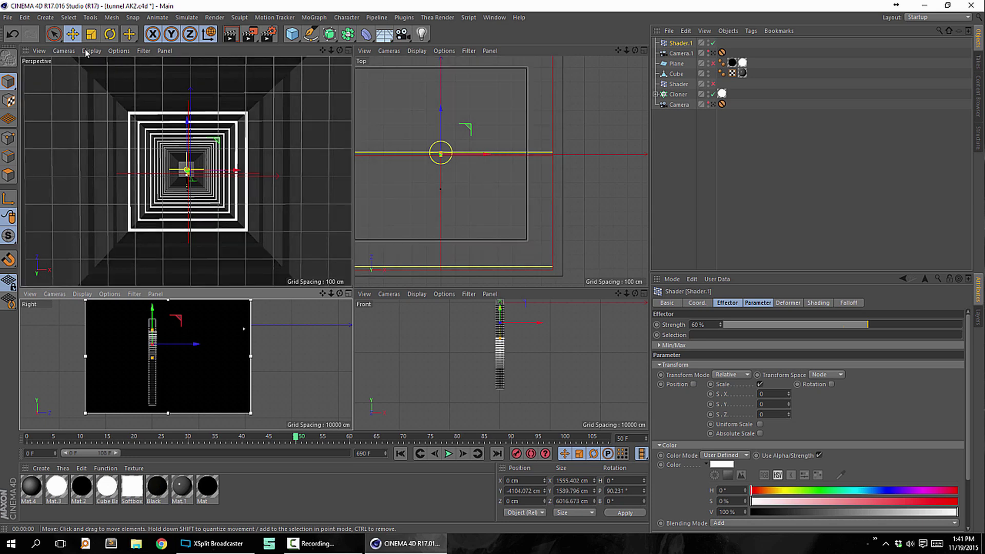
mouse_move(152, 314)
left_mouse_down()
mouse_move(152, 303)
mouse_move(154, 329)
mouse_move(157, 313)
left_mouse_up()
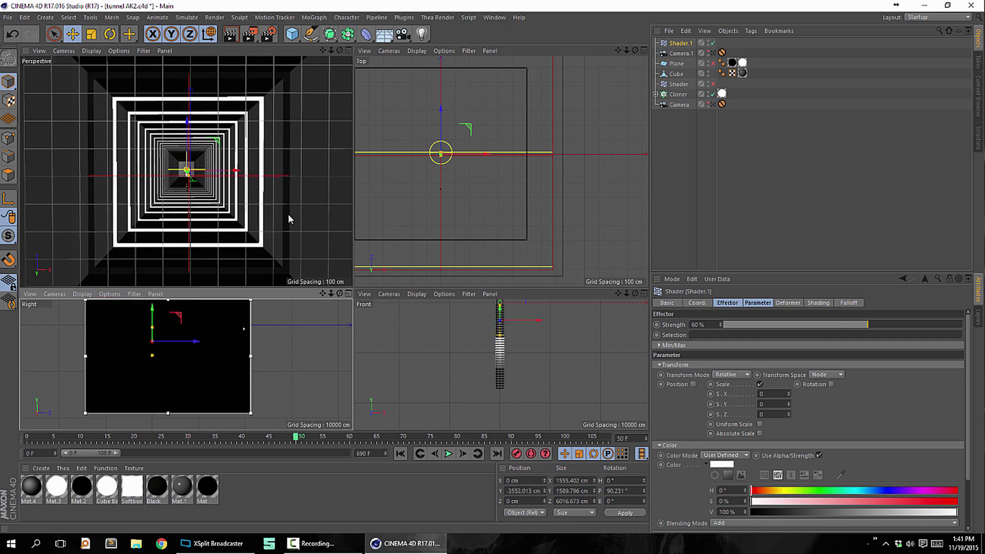
- Render the tunnel to the Picture Viewer, overwriting the previous render, and move the viewer aside
left_click(249, 36)
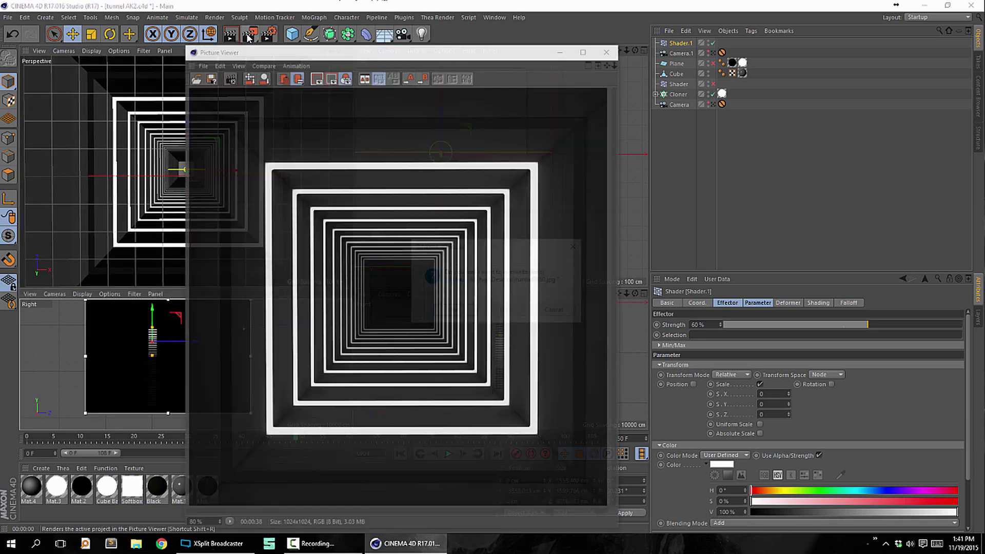
key("Return")
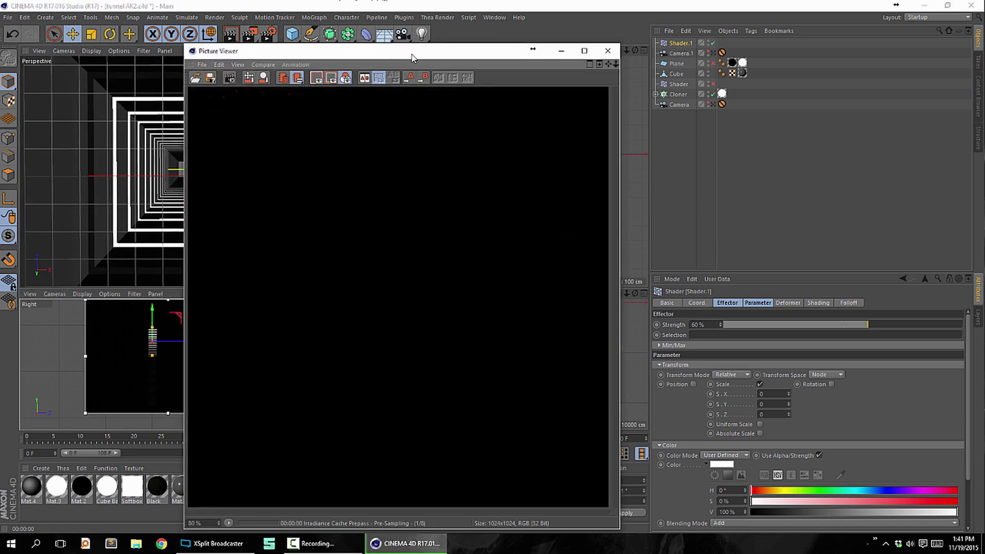
left_click_drag(442, 51, 262, 29)
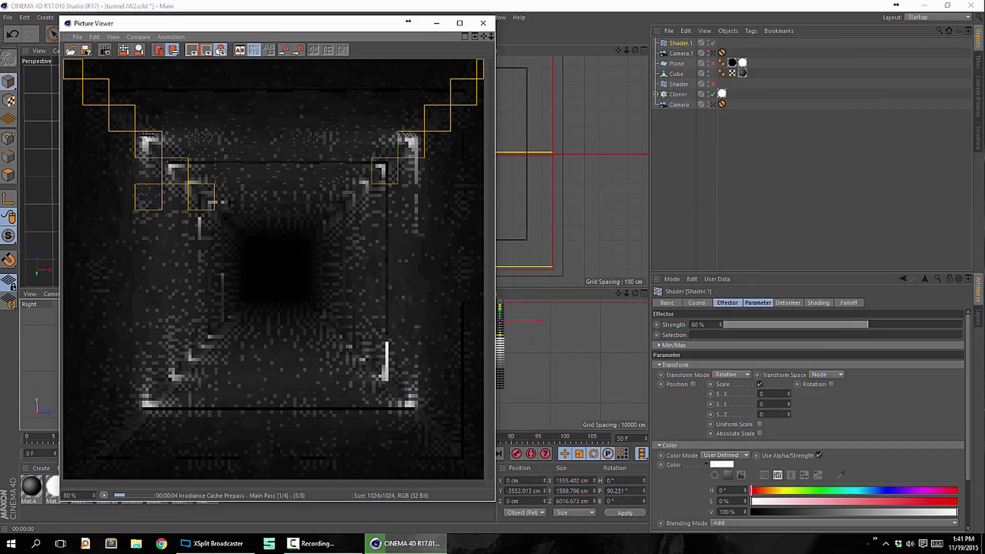
- Reposition XSplit and add a Screen capture source of the Picture Viewer window
left_click(217, 548)
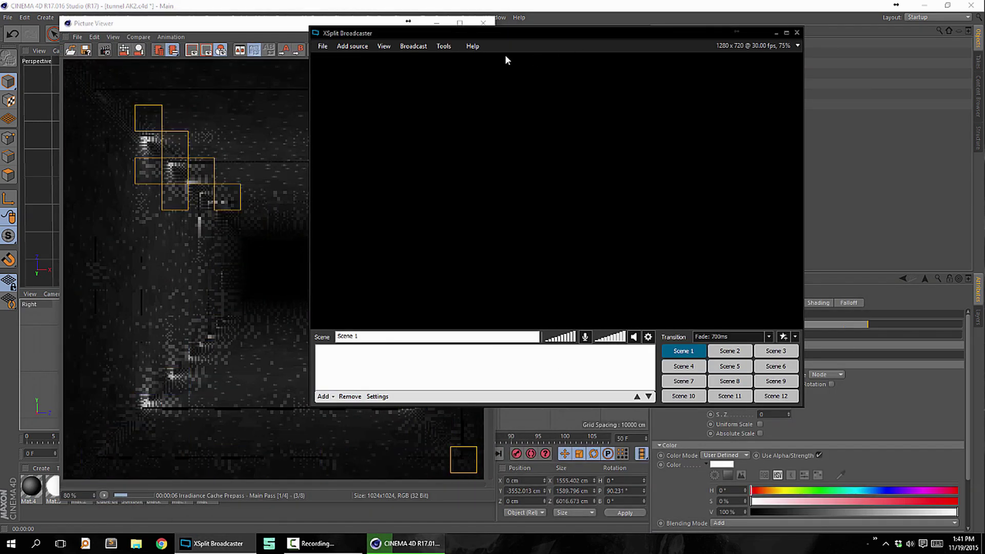
left_click_drag(507, 32, 651, 54)
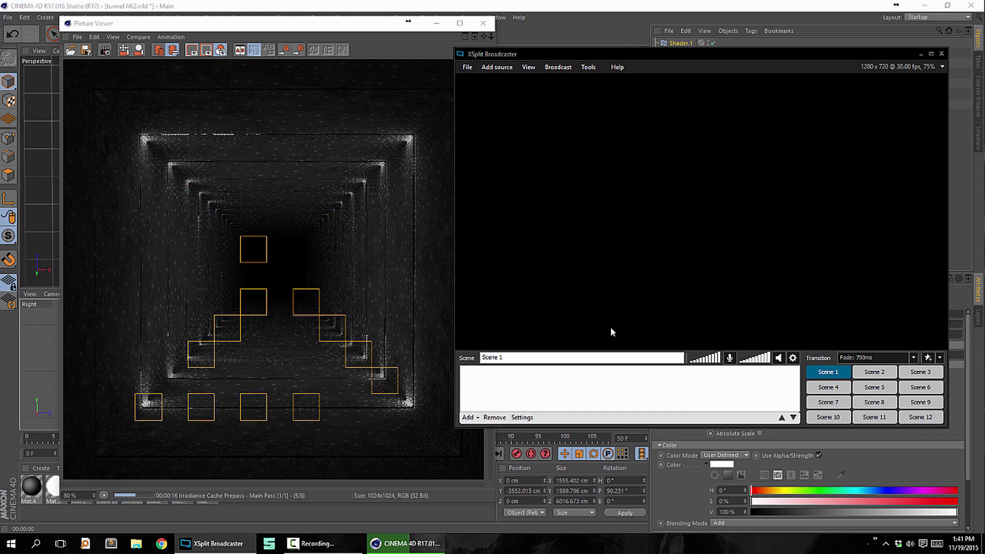
left_click_drag(566, 60, 589, 39)
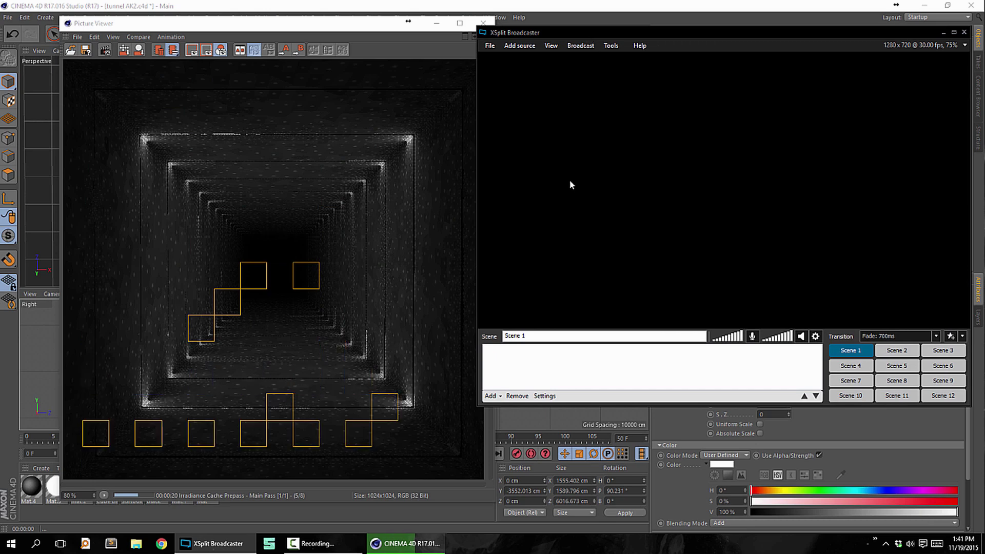
left_click(520, 45)
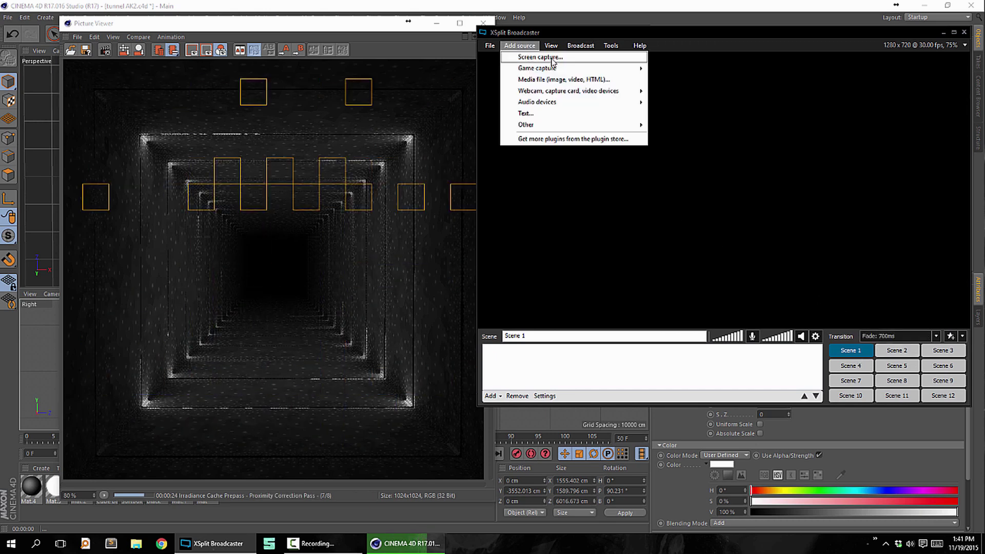
left_click(552, 58)
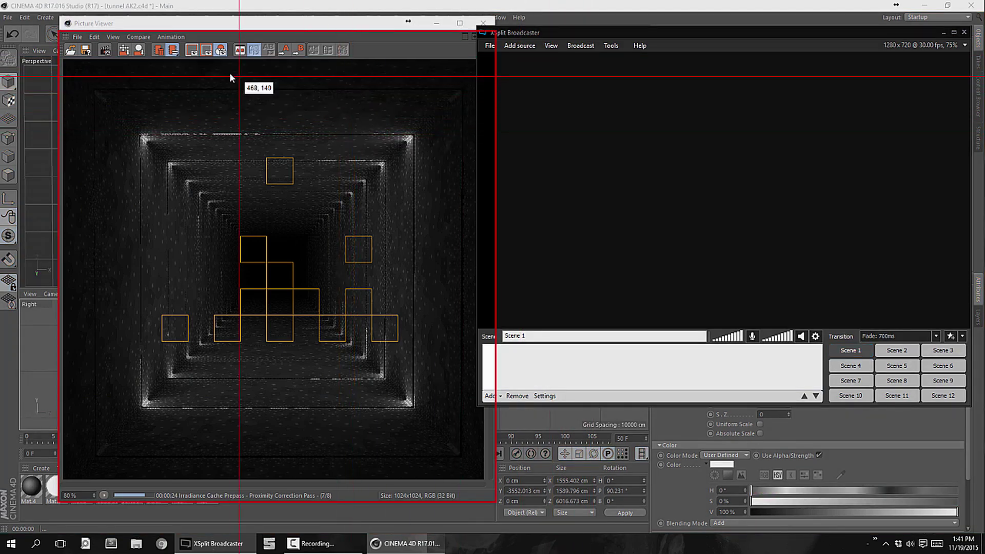
left_click(259, 98)
- Rearrange the Picture Viewer window and shift the captured render within XSplit's preview
left_click_drag(286, 24, 241, 25)
left_click(215, 544)
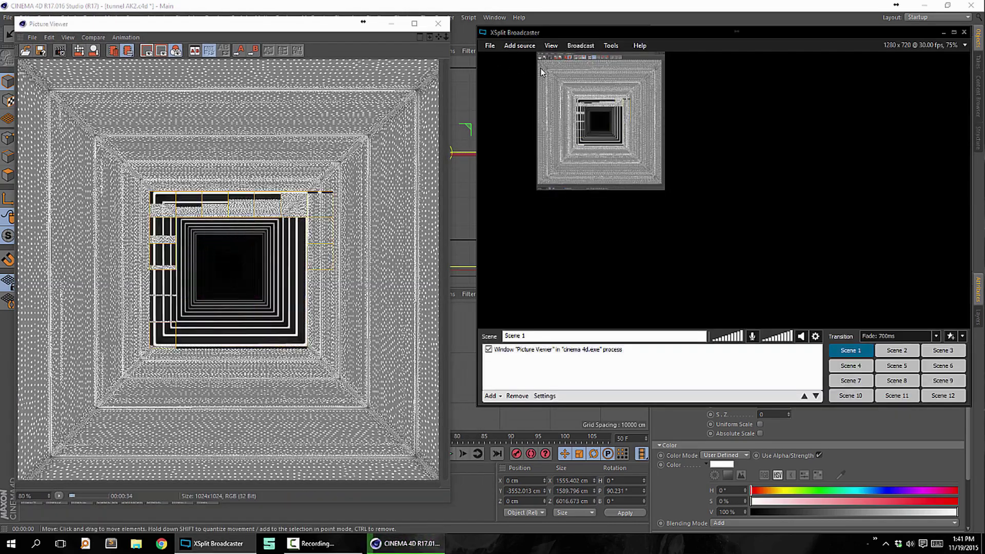
left_click_drag(541, 69, 541, 116)
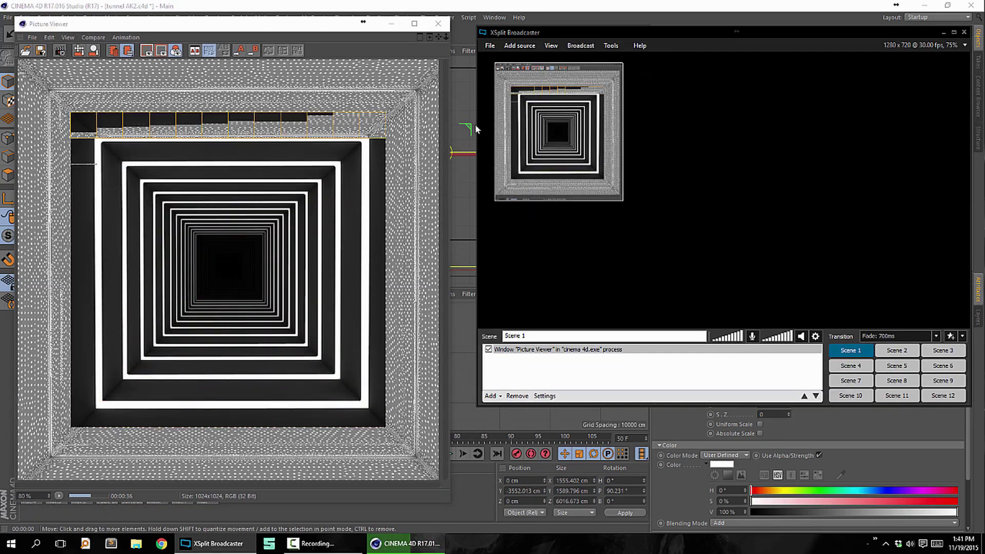
left_click(244, 47)
left_click_drag(244, 36, 588, 84)
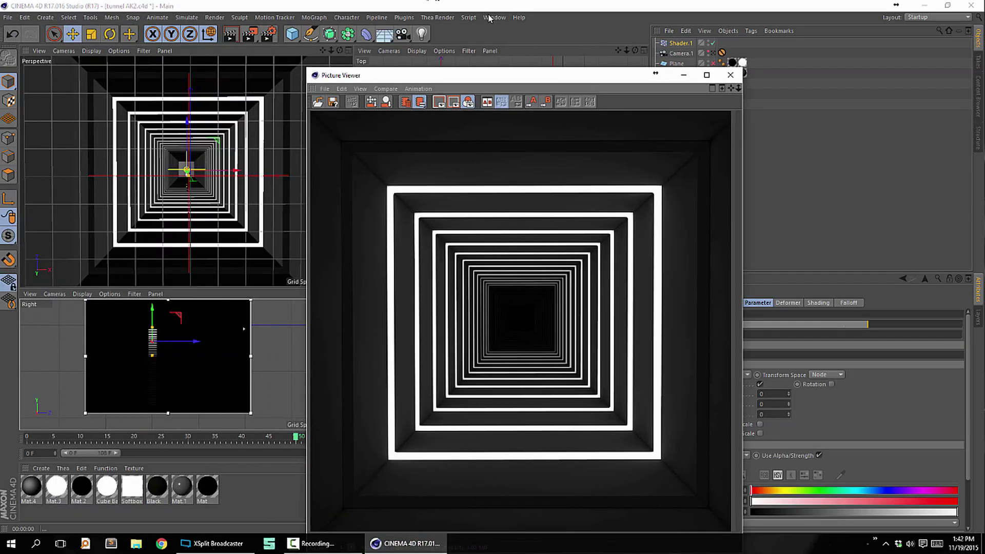
- Restore Cinema 4D to half screen and park the Picture Viewer at the upper left
double_click(485, 6)
left_click_drag(333, 75, 75, 56)
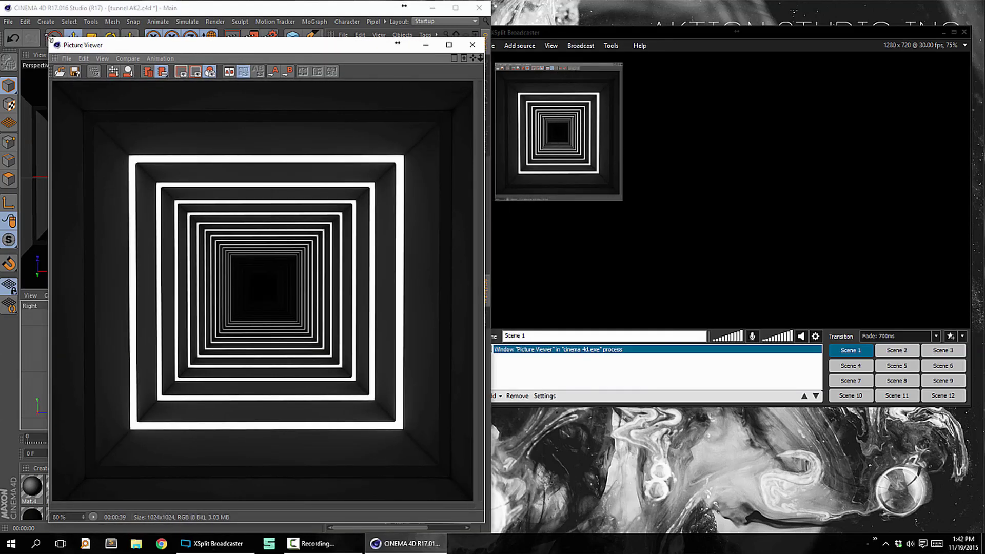
left_click_drag(45, 40, 43, 39)
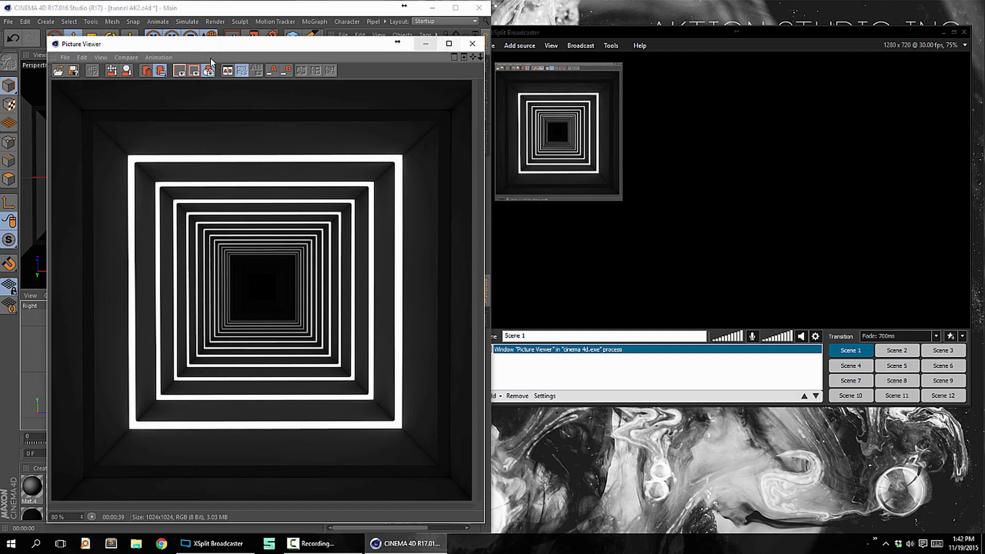
- Enlarge the captured tunnel render by its corner handle and nudge it into place
left_click(597, 114)
left_click(613, 194)
left_click_drag(623, 206, 723, 318)
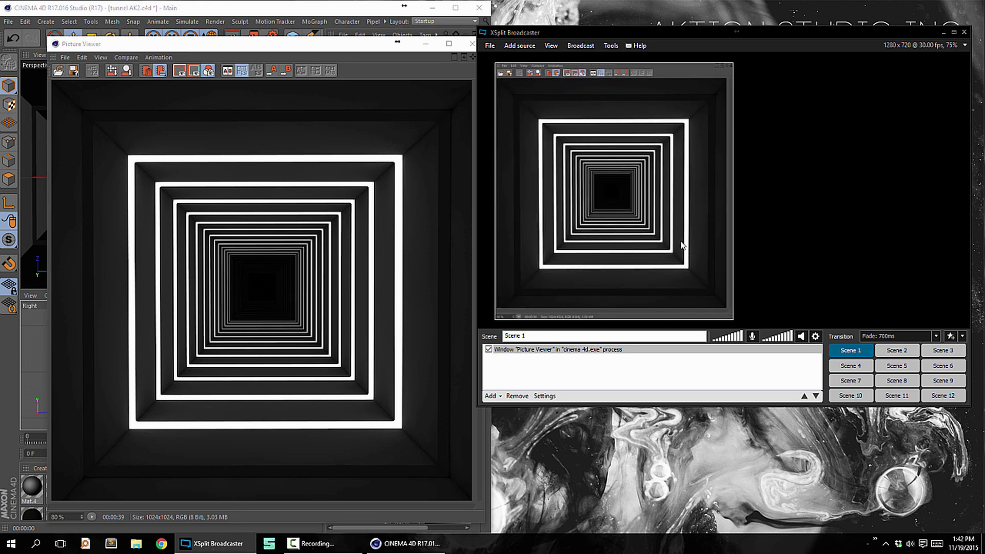
left_click_drag(684, 244, 679, 239)
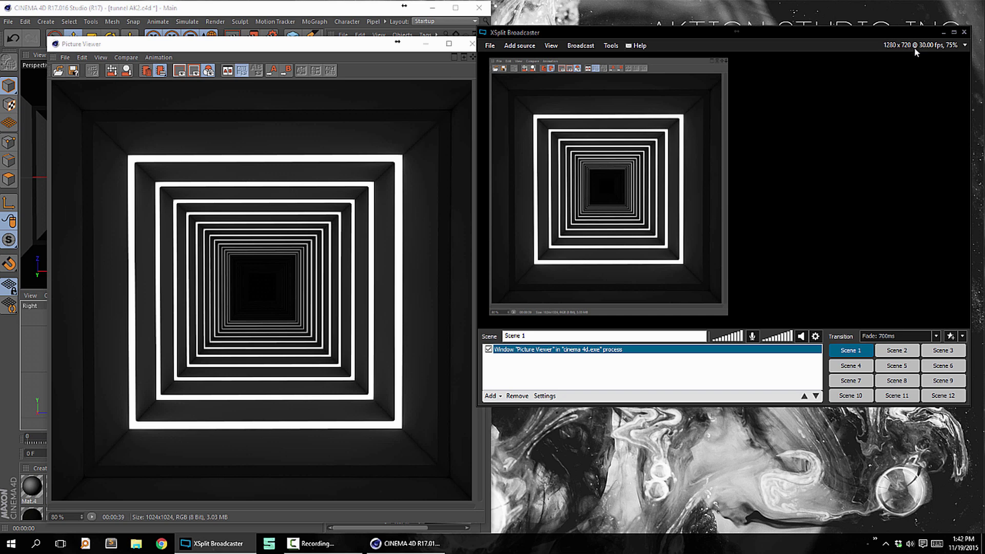
left_click(695, 147)
- Launch Resolume Arena and drop the XSplitBroadcaster 1 source into Layer 3, Column 8
left_click(270, 544)
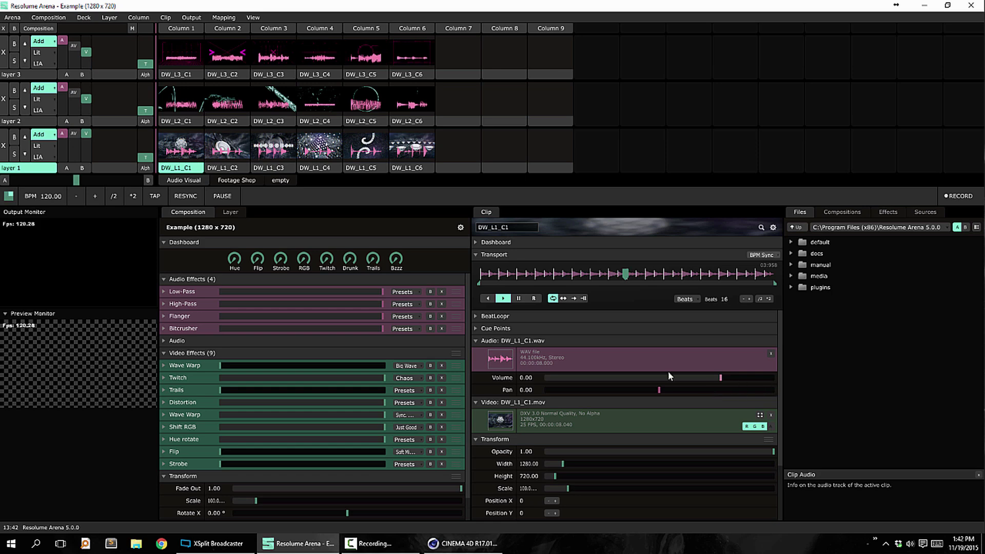
left_click(925, 212)
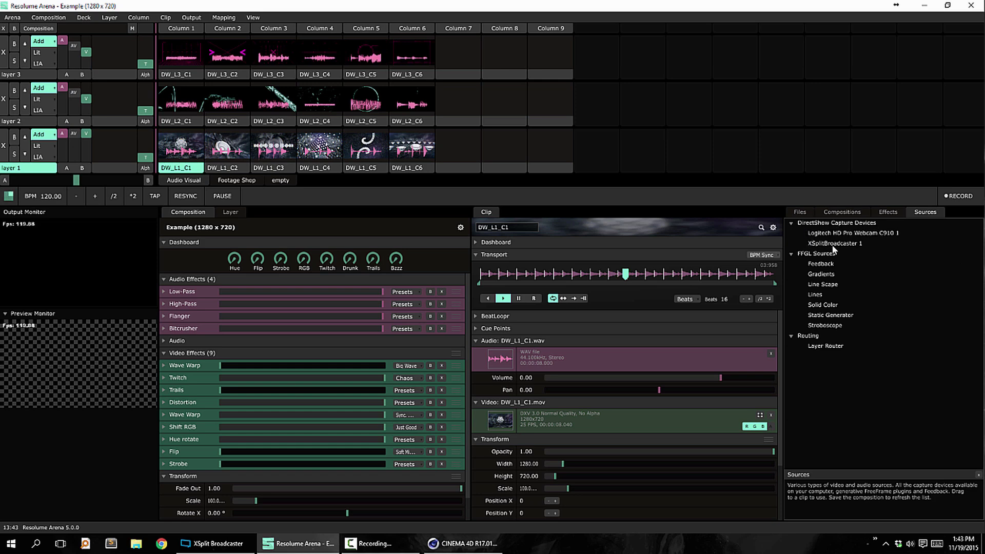
left_click_drag(834, 244, 504, 57)
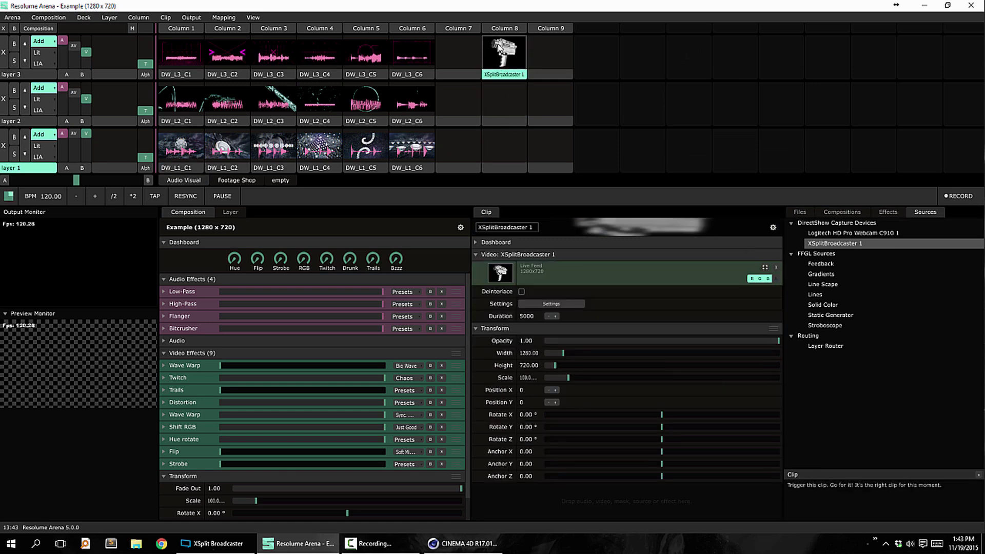
- Trigger the XSplitBroadcaster 1 clip and open Output > Advanced
left_click(505, 58)
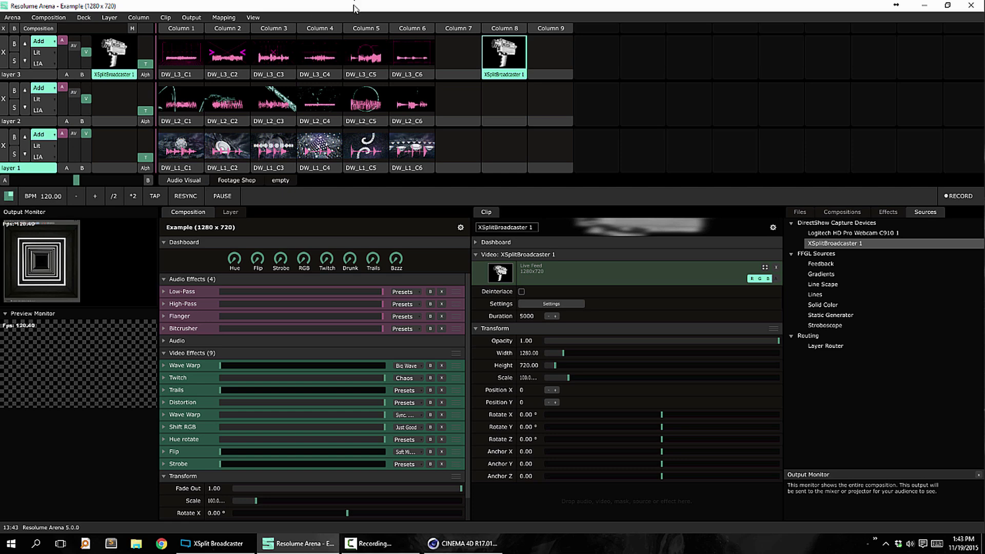
left_click(193, 18)
left_click(206, 141)
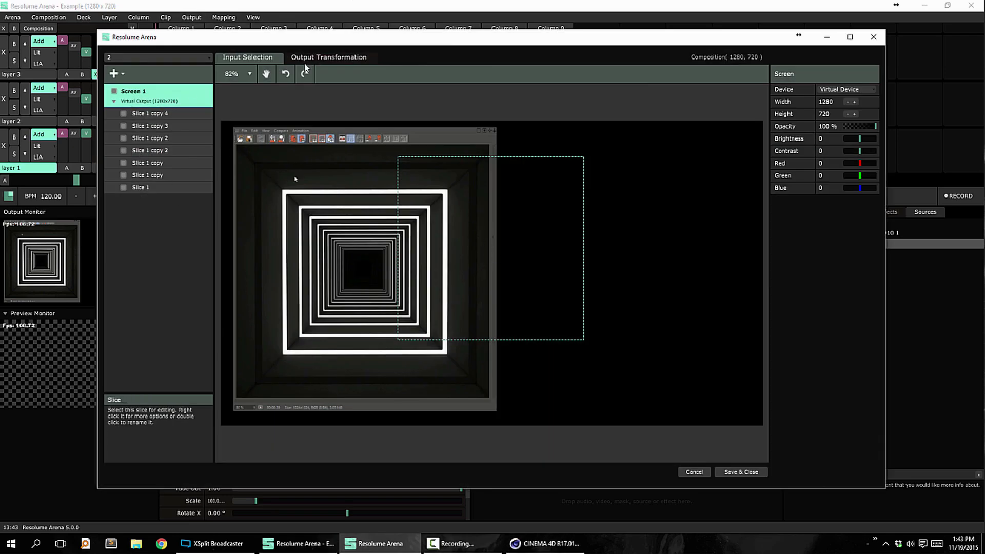
- Delete all output slices except Slice 1
left_click(329, 58)
left_click(323, 227)
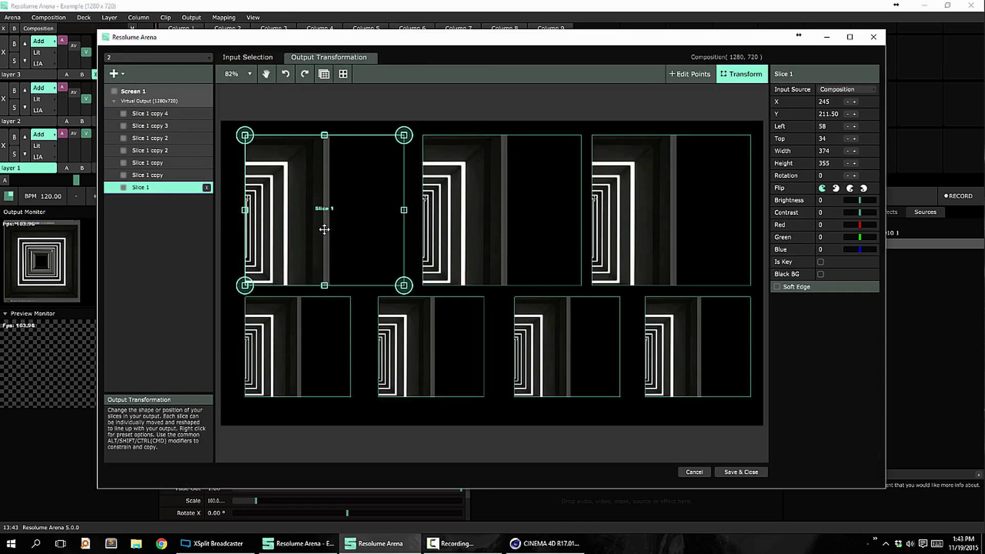
left_click(226, 212)
key("ctrl+a")
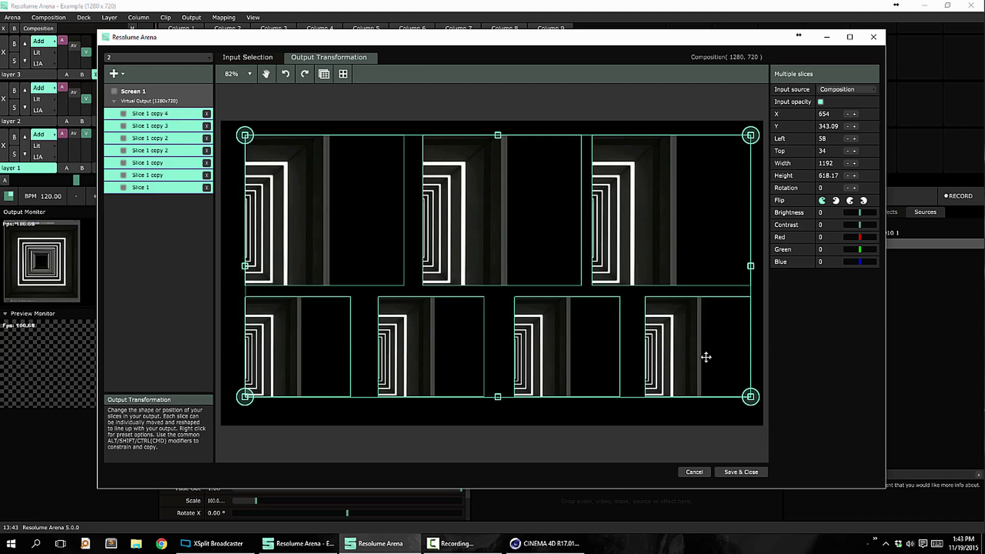
key("Delete")
- Fit Slice 1's input area over the tunnel: 585 × 588.75 at X 334.50, Y 355
left_click(248, 57)
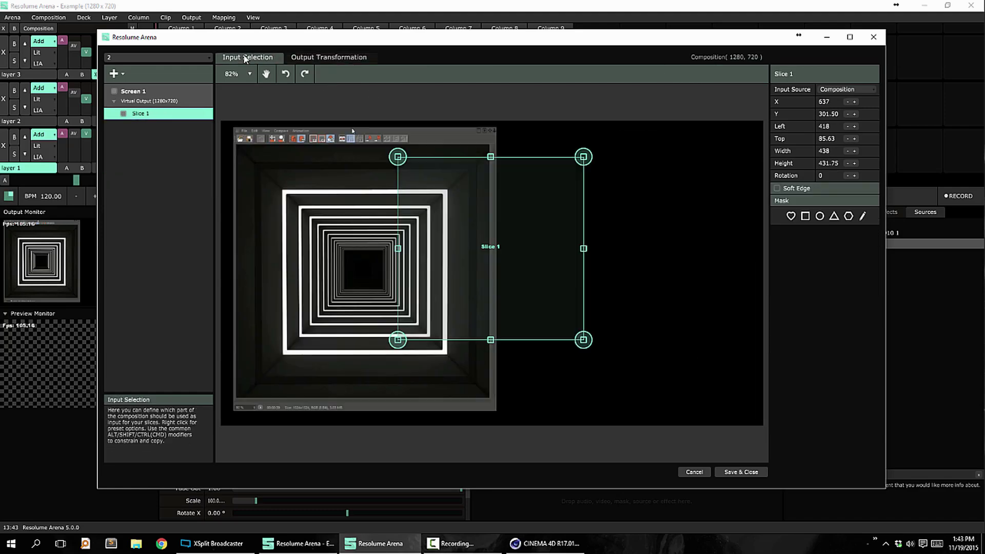
left_click_drag(502, 221, 342, 211)
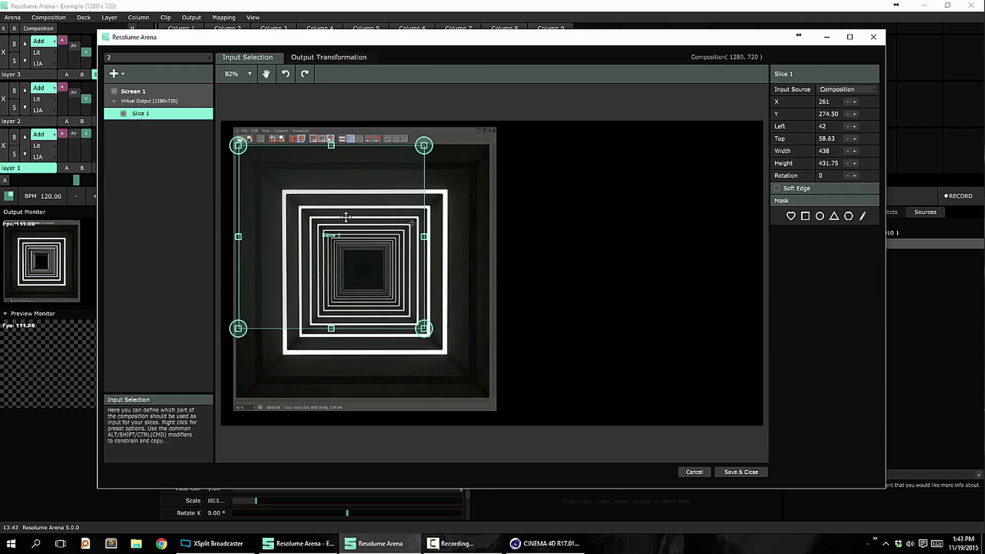
left_click_drag(424, 329, 486, 396)
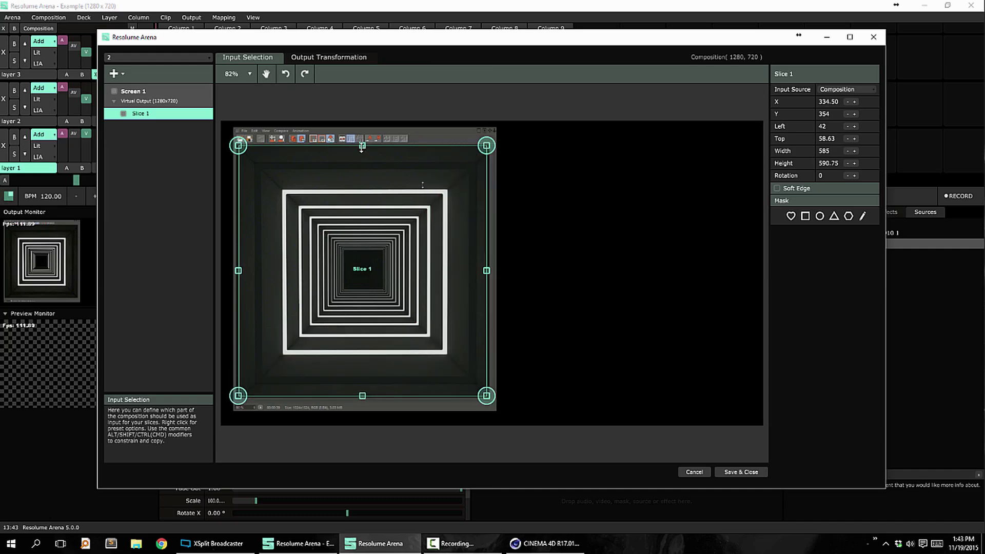
left_click_drag(363, 145, 362, 148)
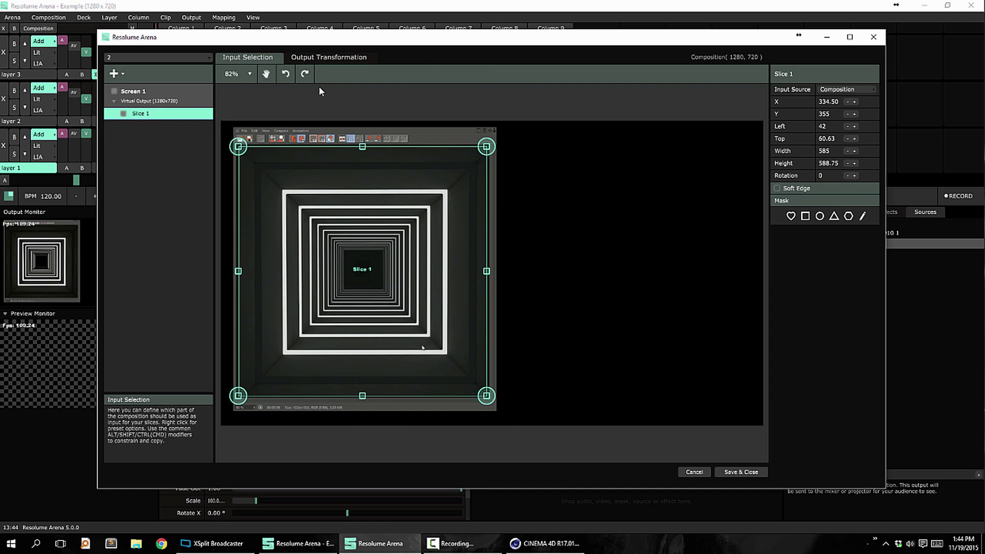
- Enlarge Slice 1 to 664 × 630.27 and centre it at X 609, Y 360
left_click(318, 59)
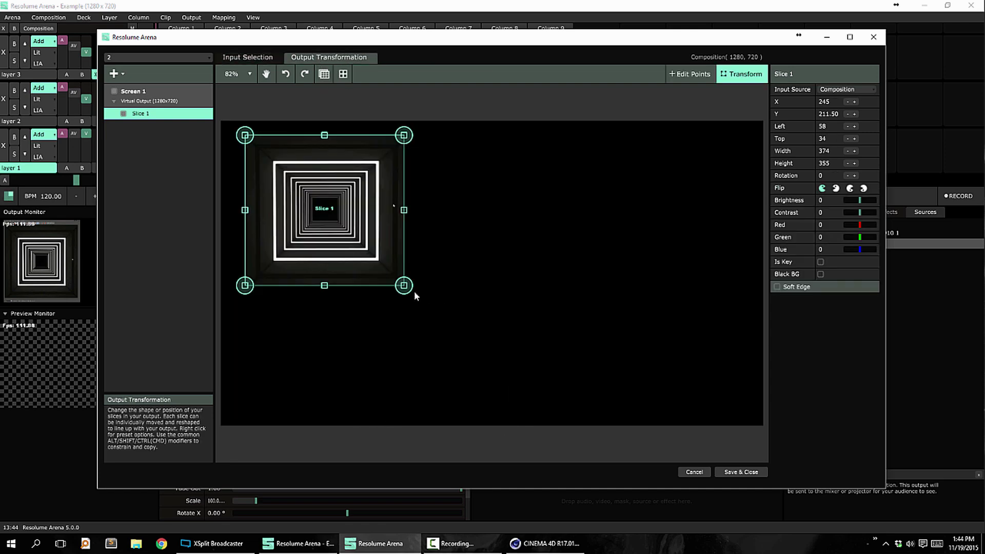
left_click_drag(403, 286, 524, 406)
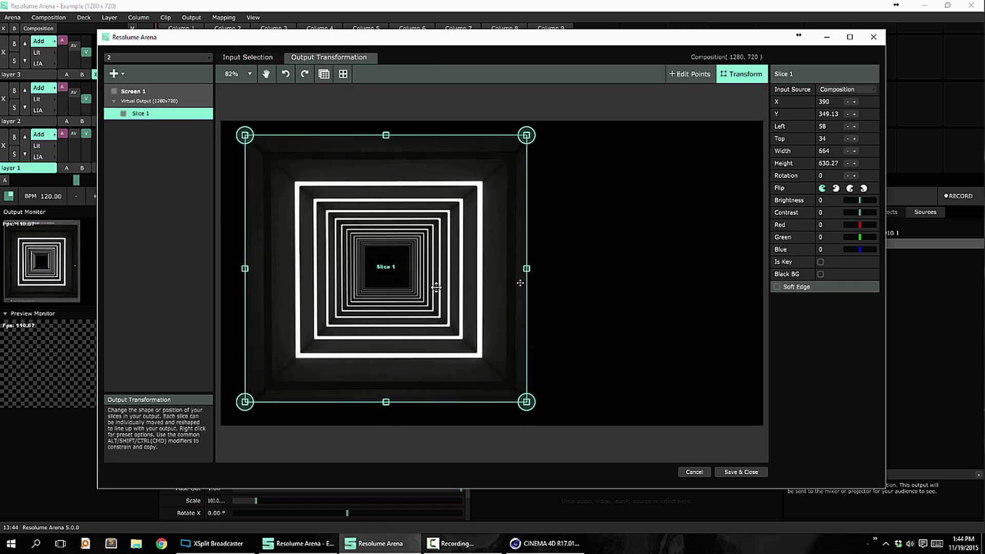
left_click_drag(437, 288, 494, 285)
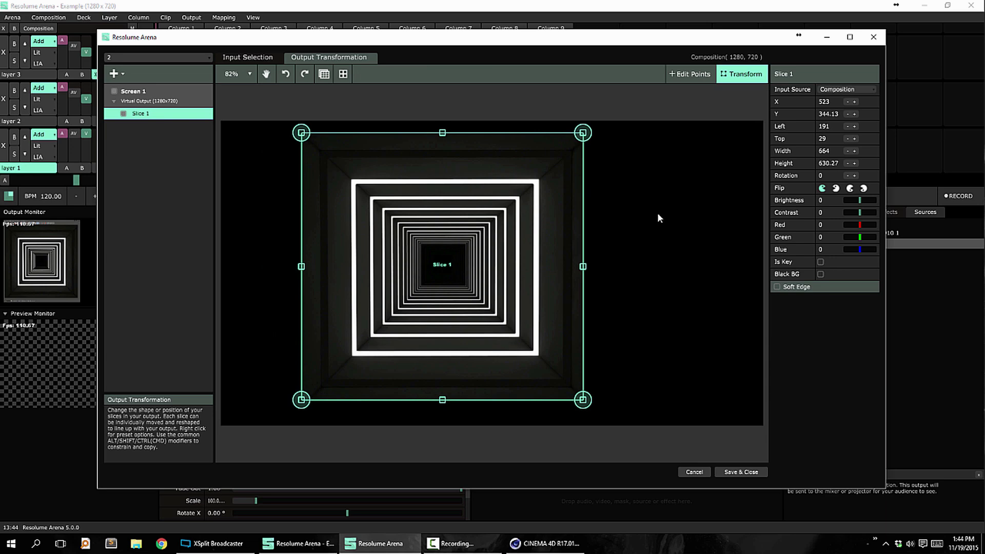
mouse_move(437, 242)
left_mouse_down()
mouse_move(487, 245)
mouse_move(435, 237)
left_mouse_up()
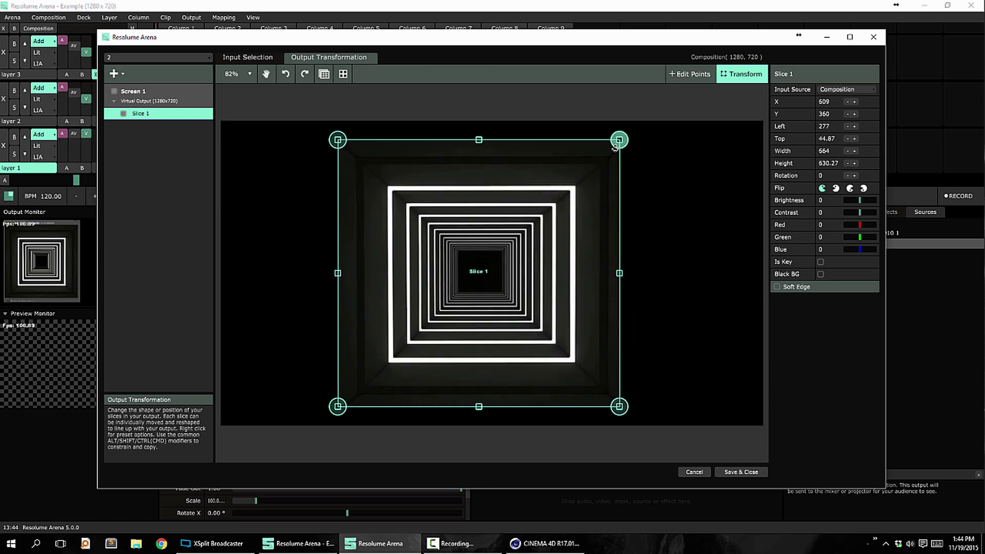
- Narrow the mapping dialog and move it right to reveal the main window
mouse_move(451, 38)
left_mouse_down()
mouse_move(626, 75)
mouse_move(647, 57)
mouse_move(623, 39)
mouse_move(466, 28)
left_mouse_up()
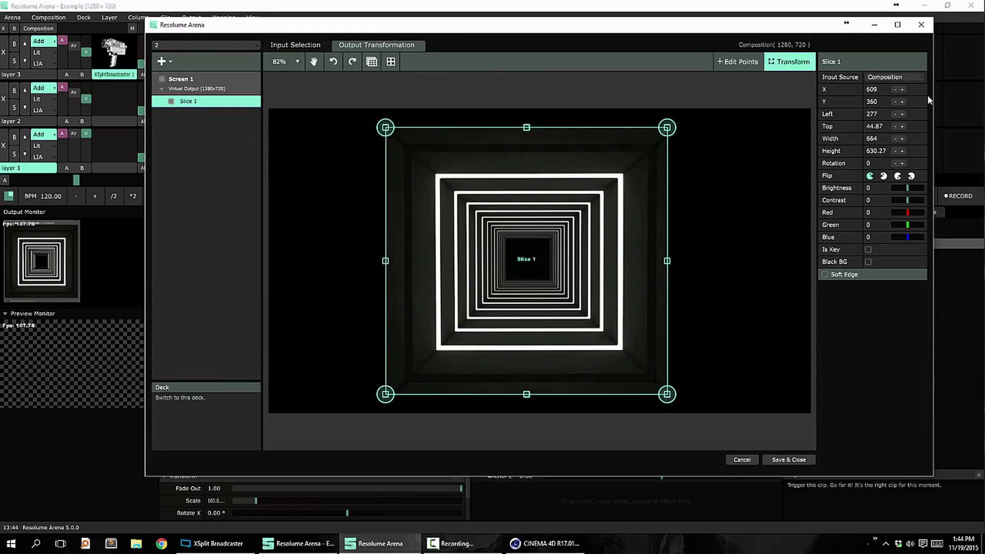
left_click_drag(931, 98, 667, 98)
left_click_drag(359, 26, 658, 33)
- Drag the Shader.1 effector down to Y −7820 cm and maximise the Perspective view
left_click(545, 543)
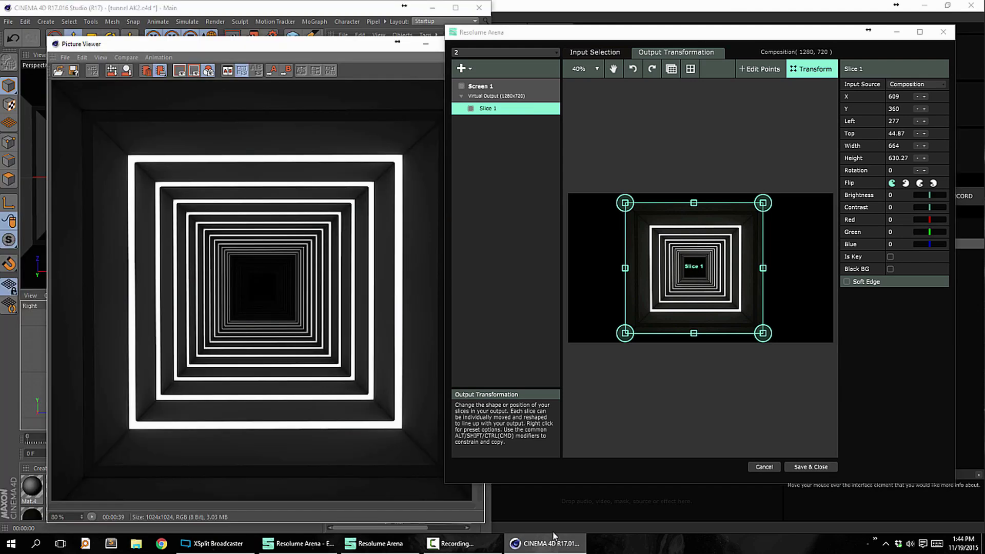
left_click_drag(510, 45, 552, 42)
left_click_drag(326, 46, 783, 41)
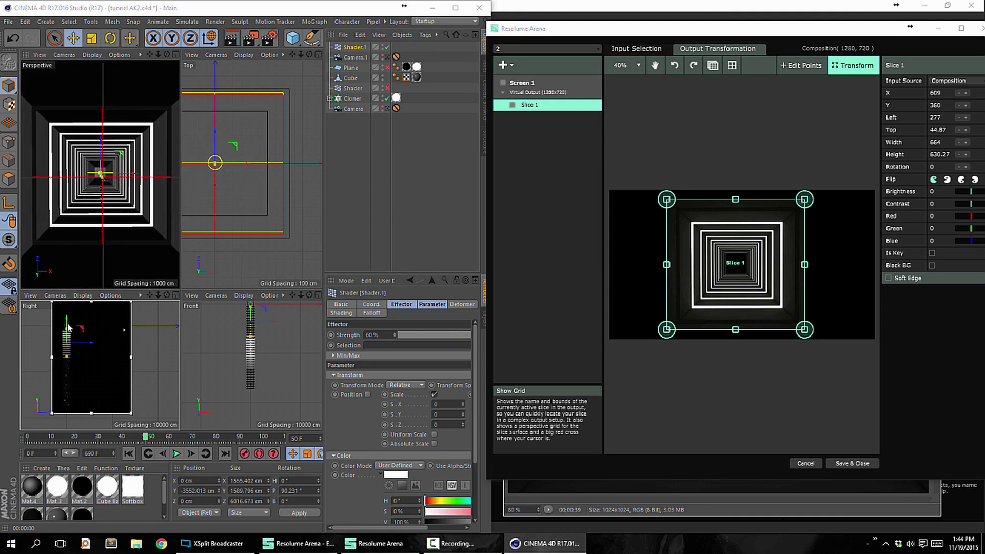
middle_click(121, 163)
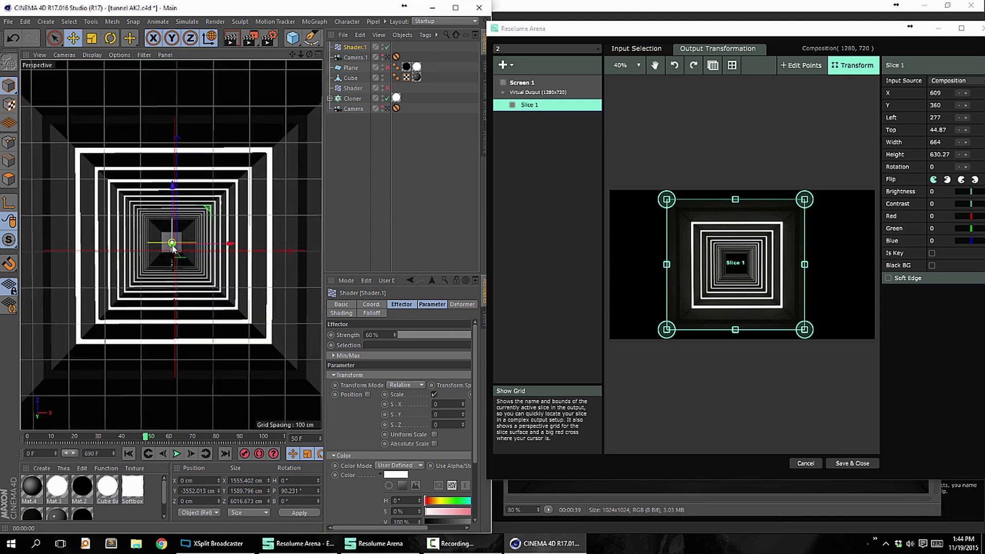
middle_click(173, 249)
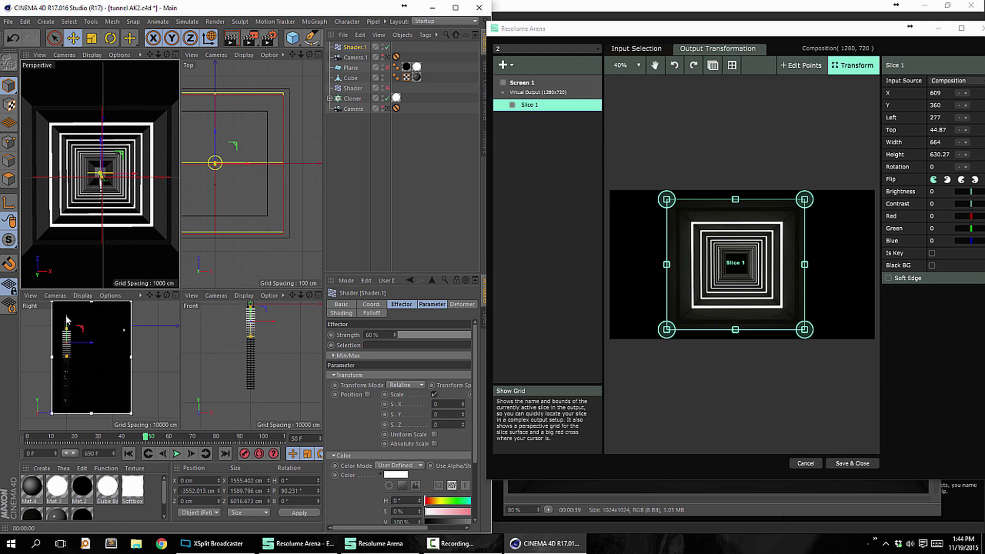
left_click_drag(67, 321, 64, 349)
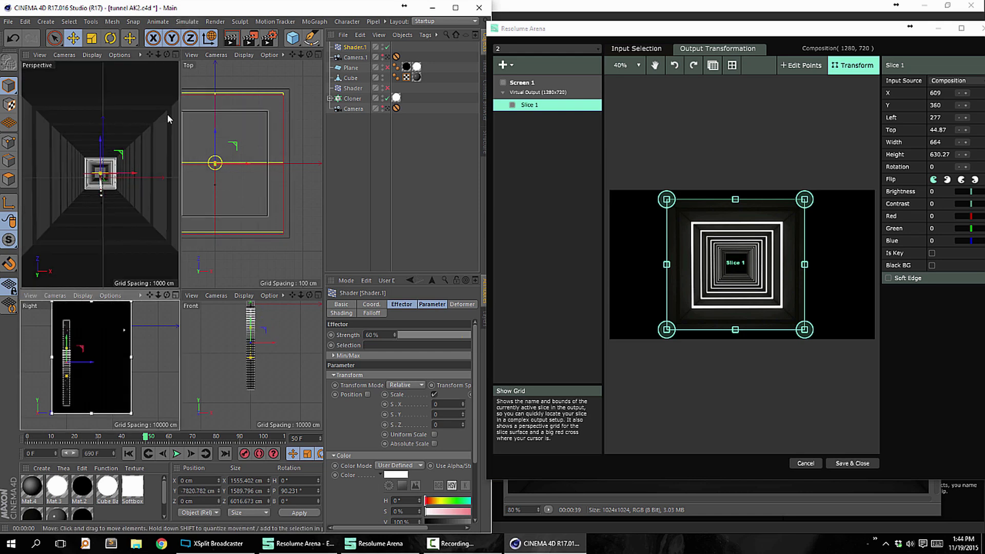
middle_click(86, 201)
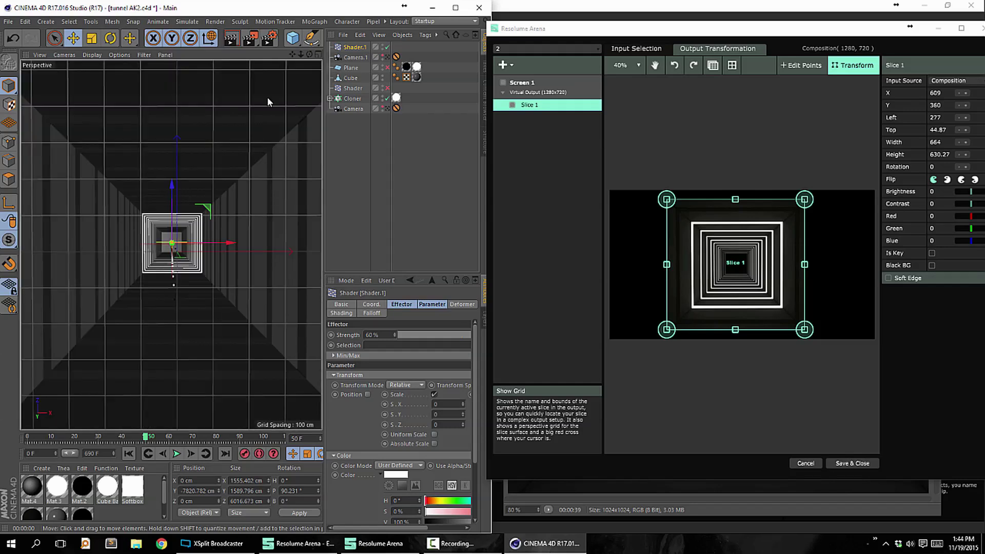
- Re-render the lengthened tunnel to the Picture Viewer and move Resolume aside to watch it
left_click(250, 42)
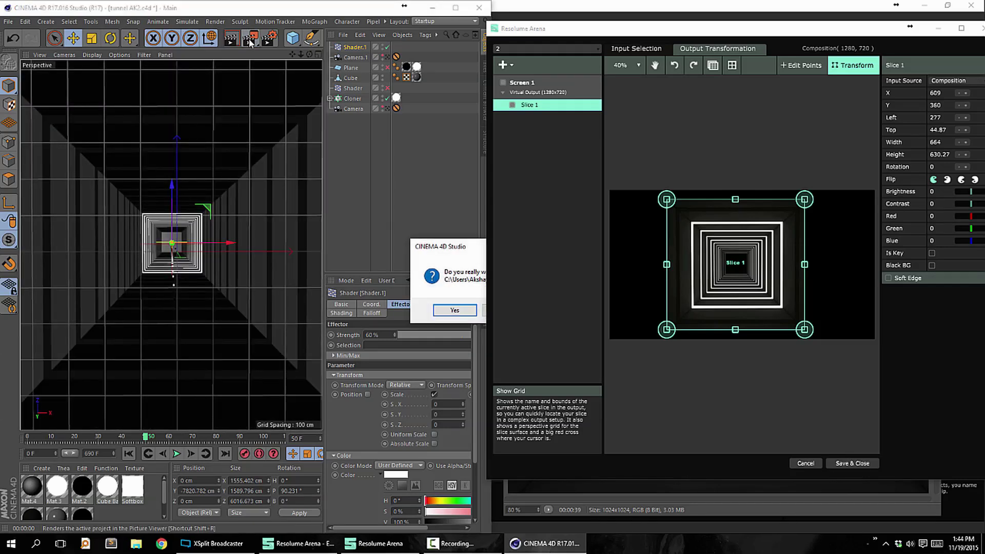
left_click(462, 311)
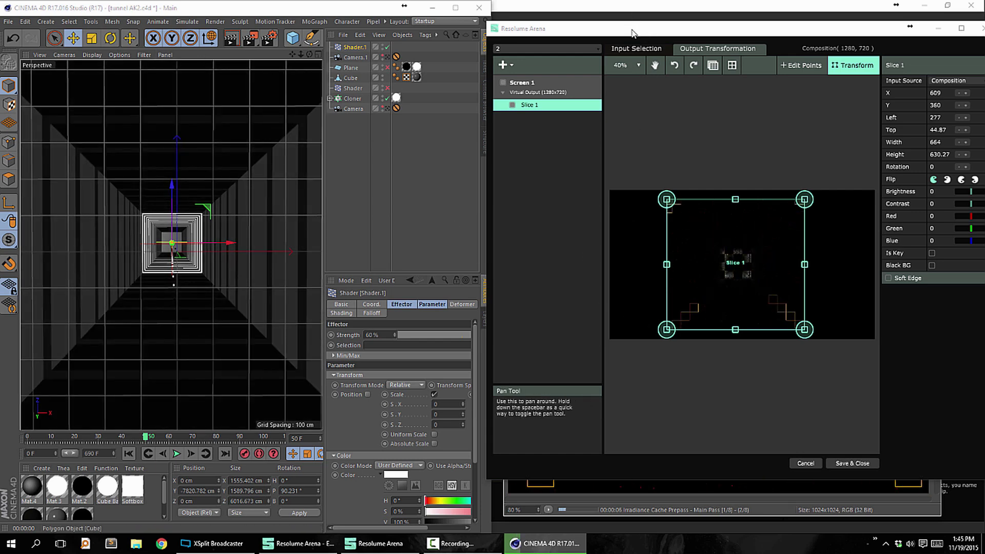
left_click_drag(632, 33, 207, 40)
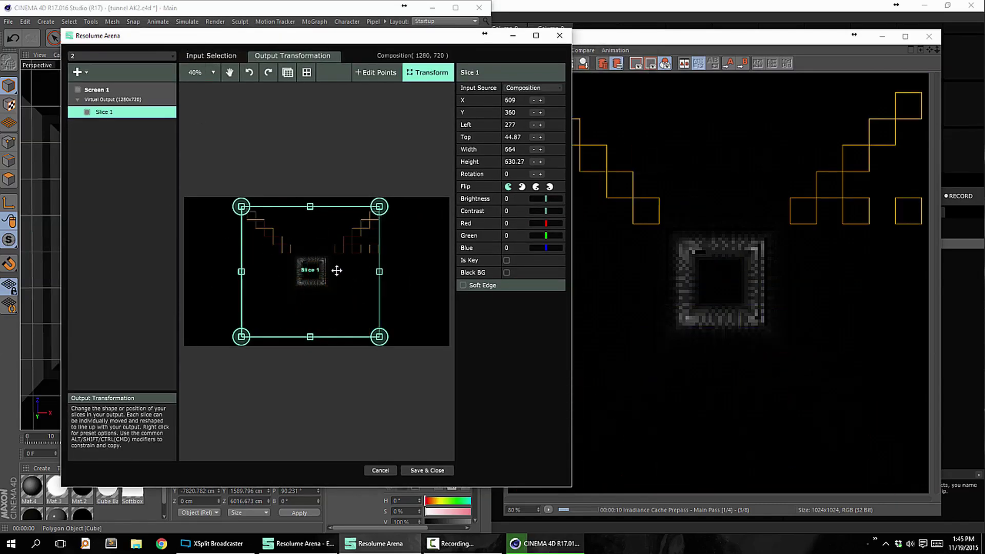
- Place Resolume's mapping dialog beside XSplit's selected Picture Viewer source, checking Slice 1's Input Selection and Output Transformation
left_click(212, 543)
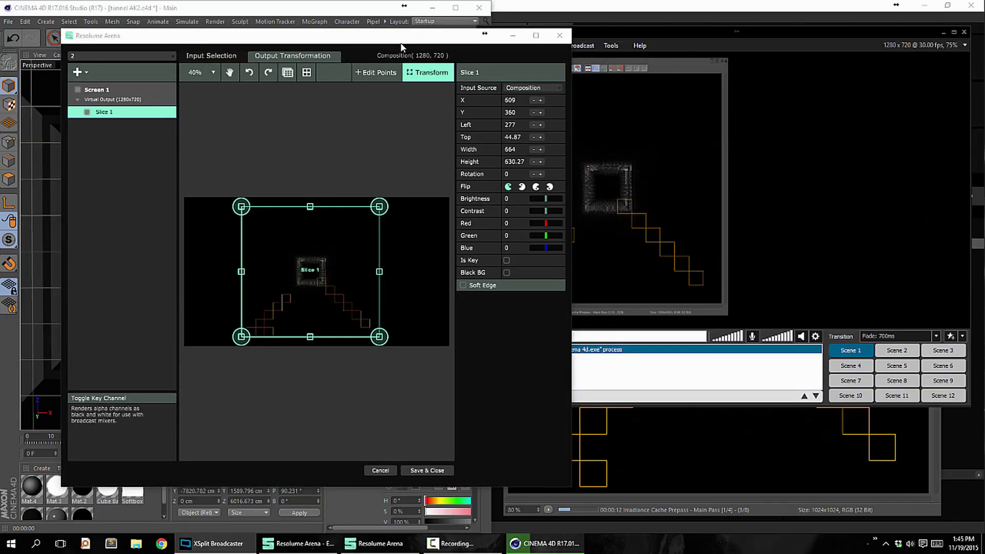
left_click_drag(401, 42, 341, 46)
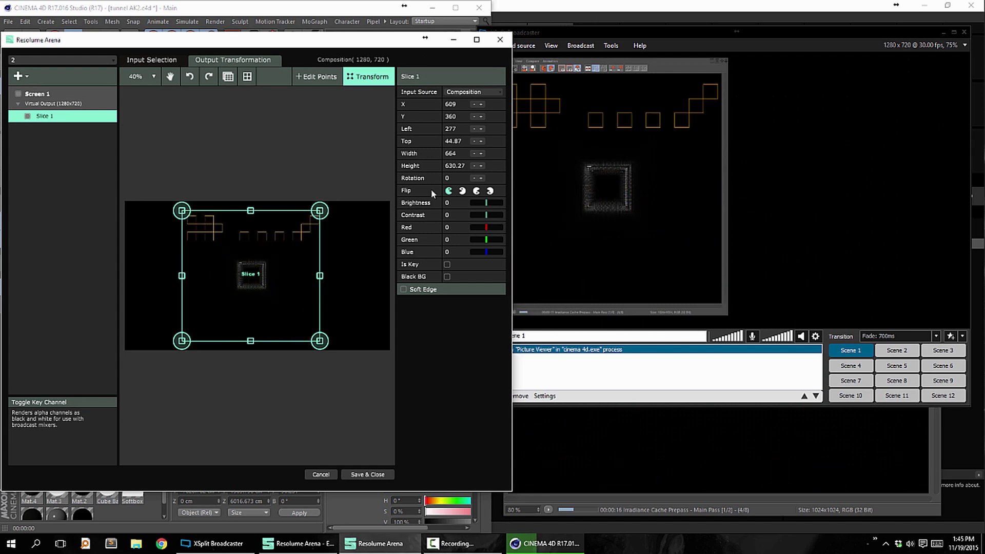
left_click(727, 138)
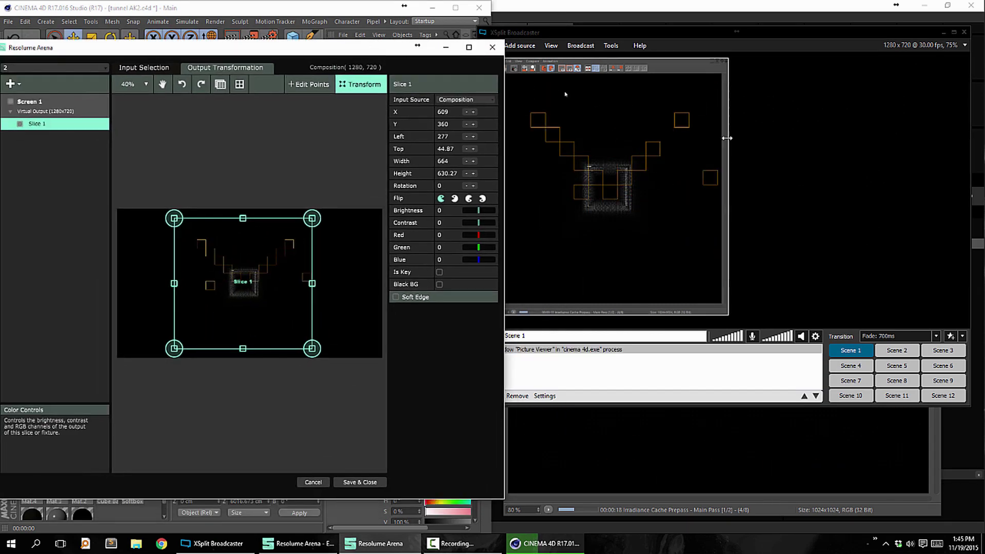
left_click_drag(261, 48, 310, 34)
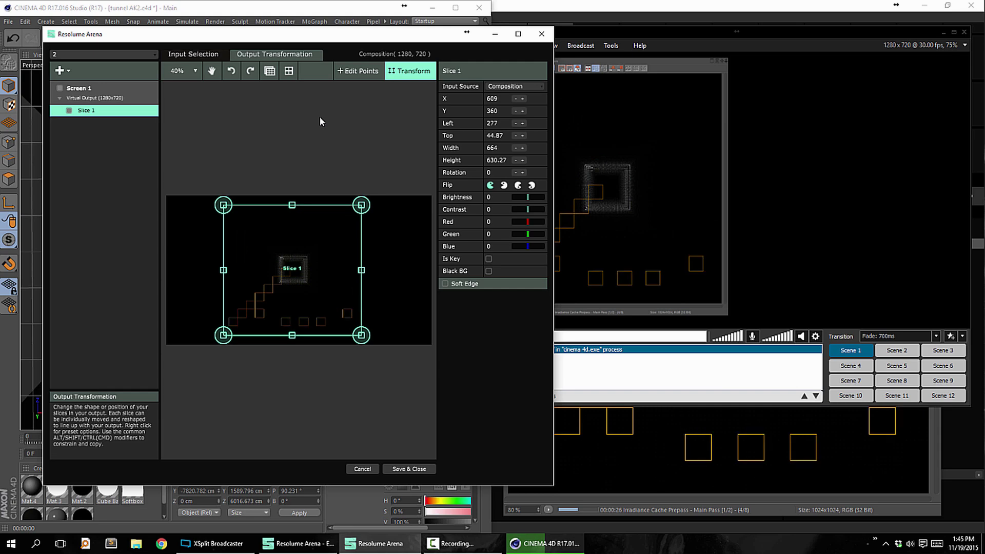
left_click(193, 53)
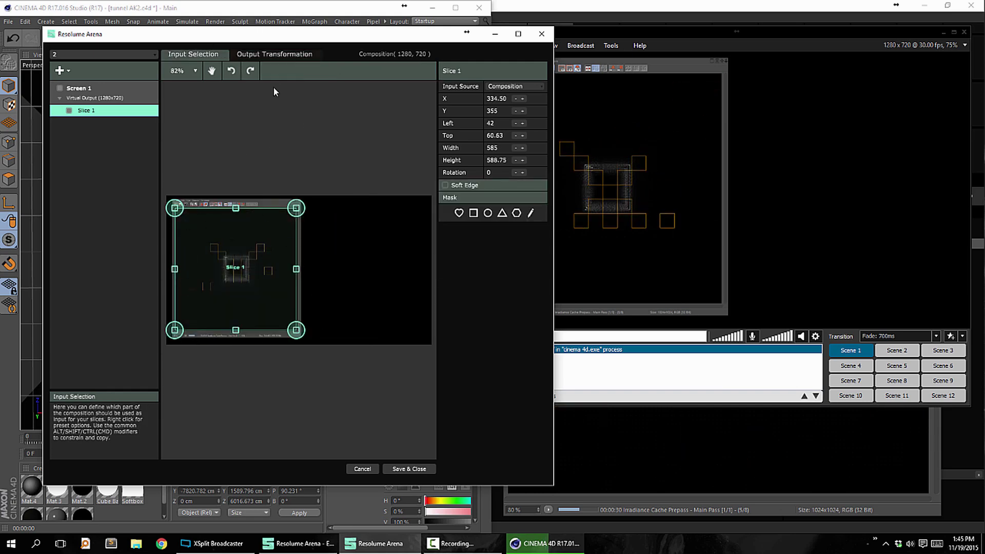
left_click(263, 54)
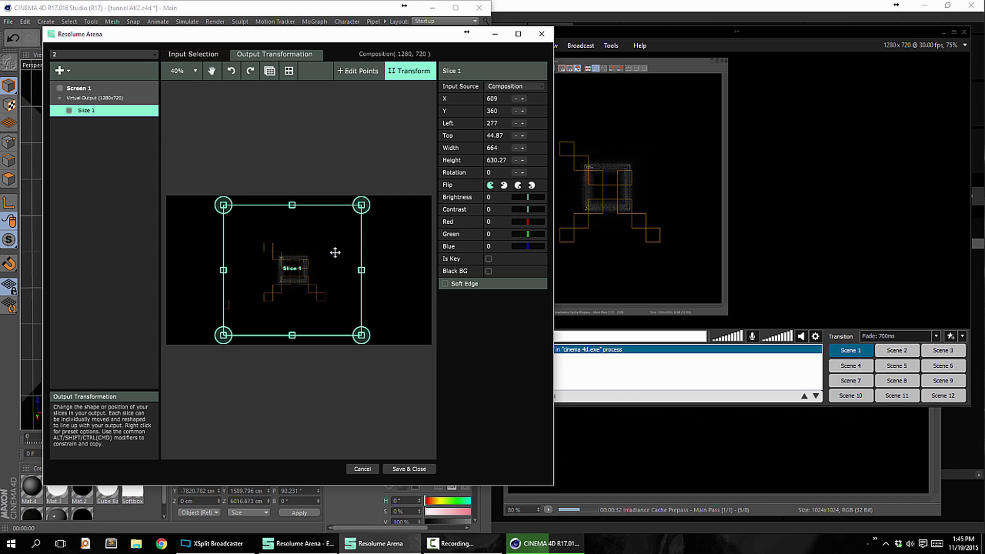